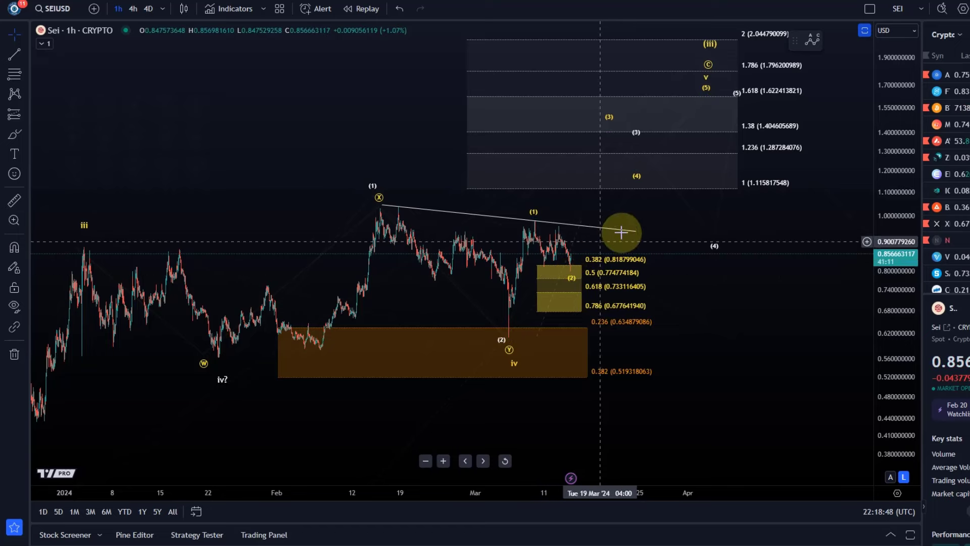
Zoom, stretch the price scale and pan so wave (2) and its yellow retracement zone fill the view
scroll(542, 281, up, 4)
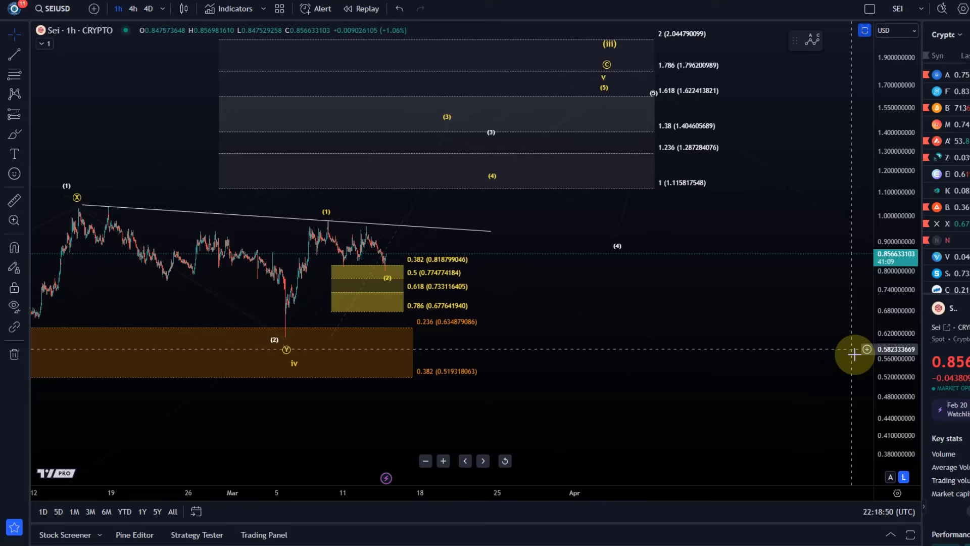
drag(892, 389, 867, 206)
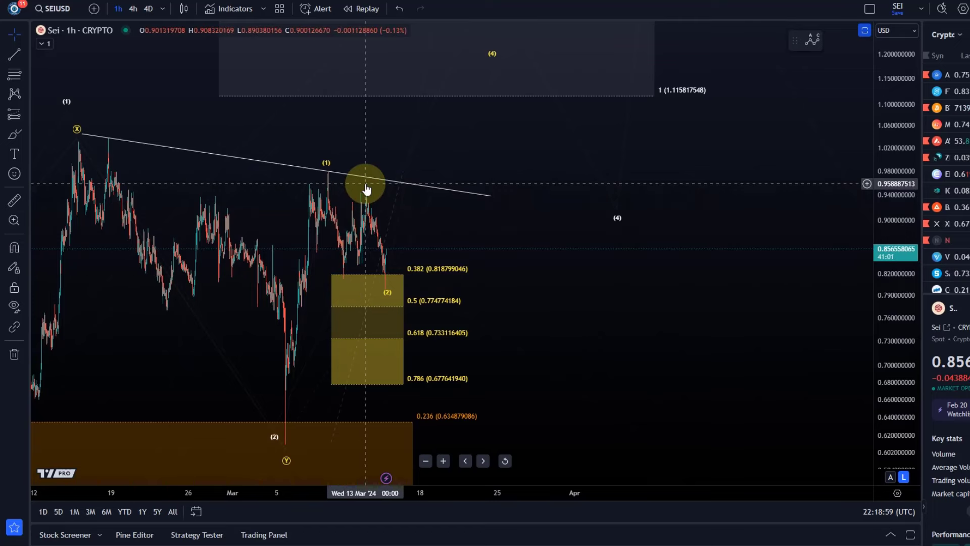
scroll(389, 262, up, 3)
right_click(379, 261)
drag(292, 236, 489, 260)
scroll(444, 251, up, 1)
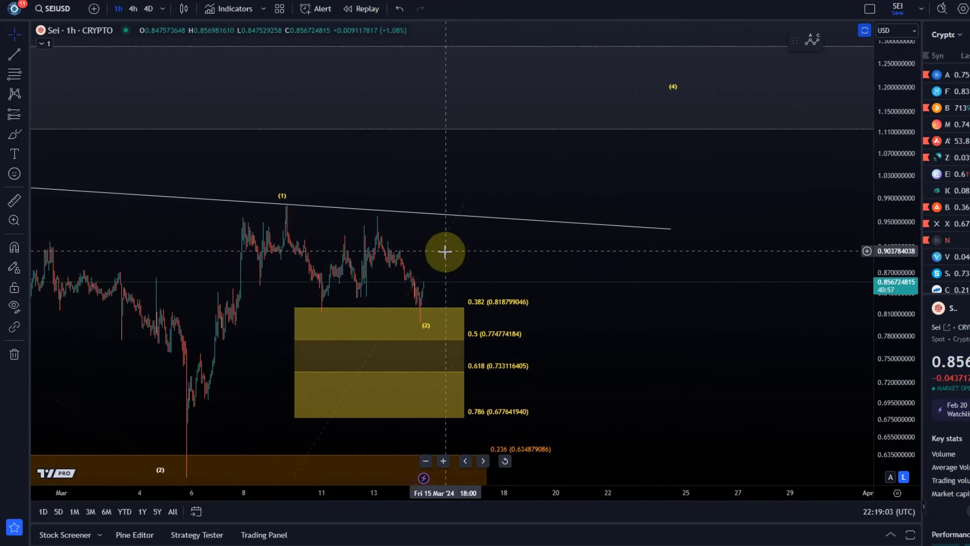
click(421, 328)
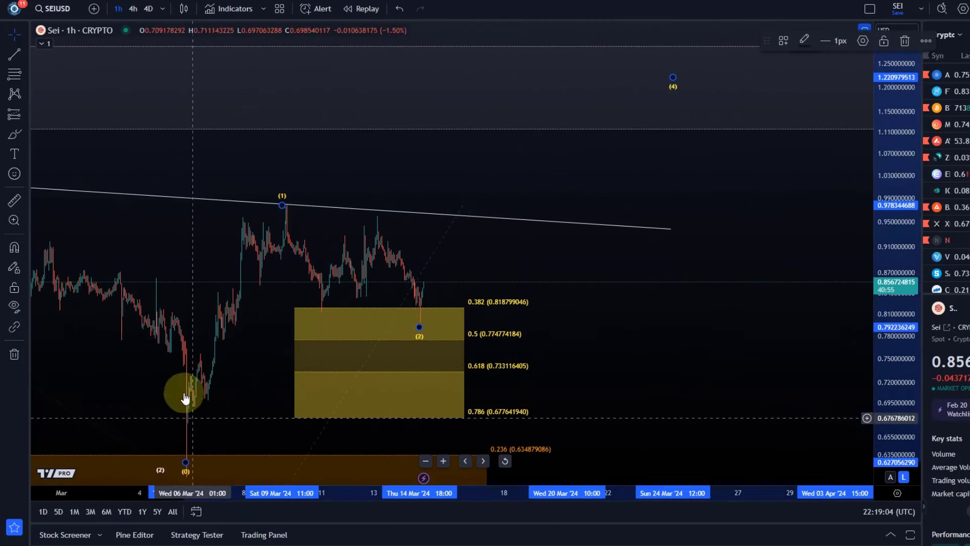
Draw an ABC correction from the wave (1) peak to the latest low, with (2) placed below (C)
click(22, 120)
click(25, 99)
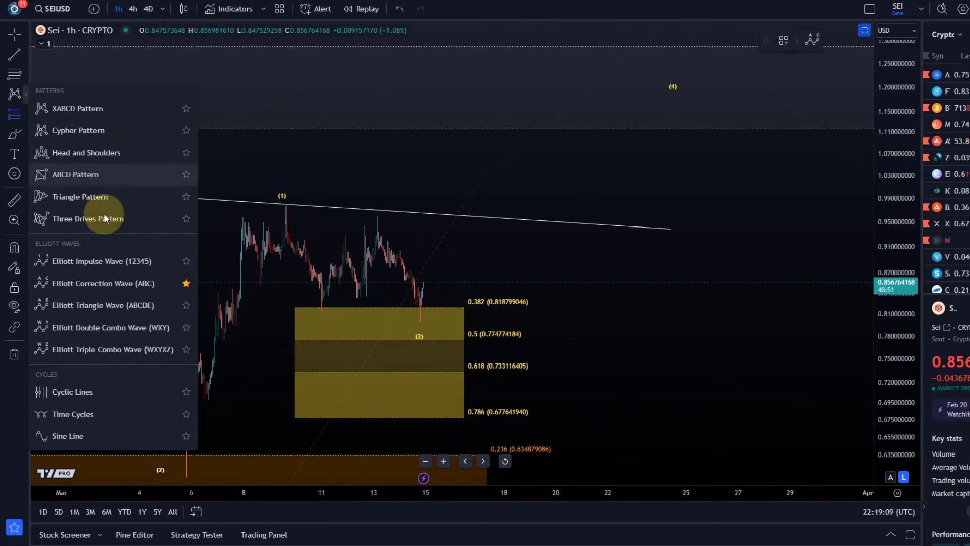
click(126, 282)
click(283, 211)
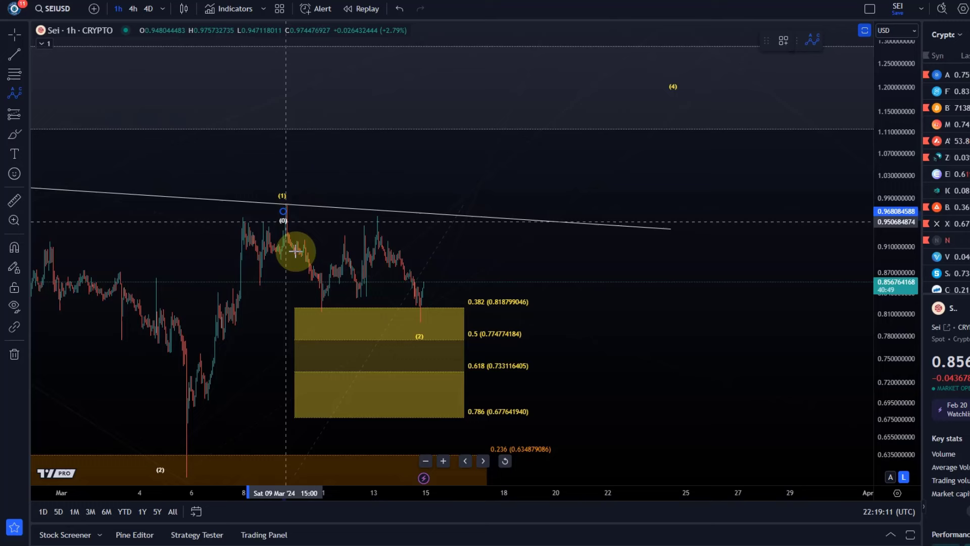
click(322, 305)
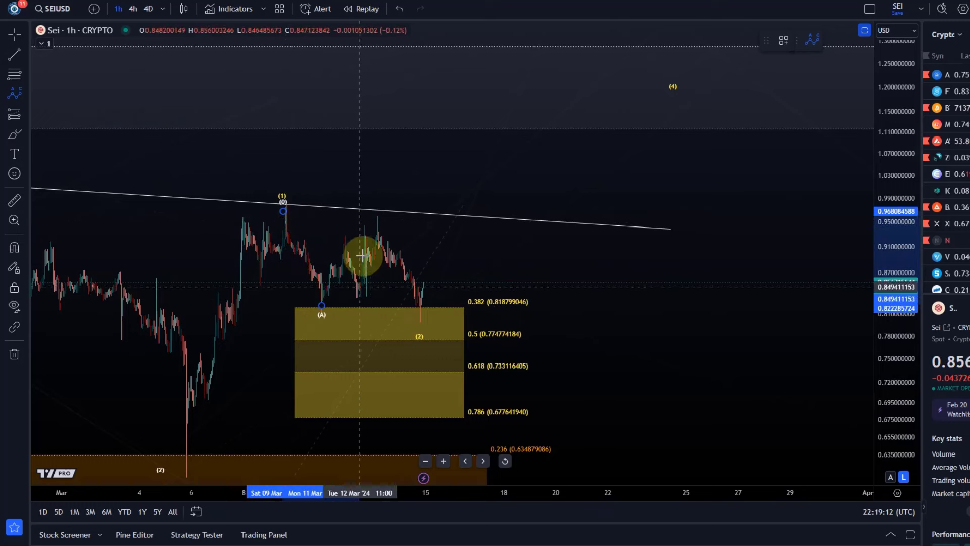
click(377, 212)
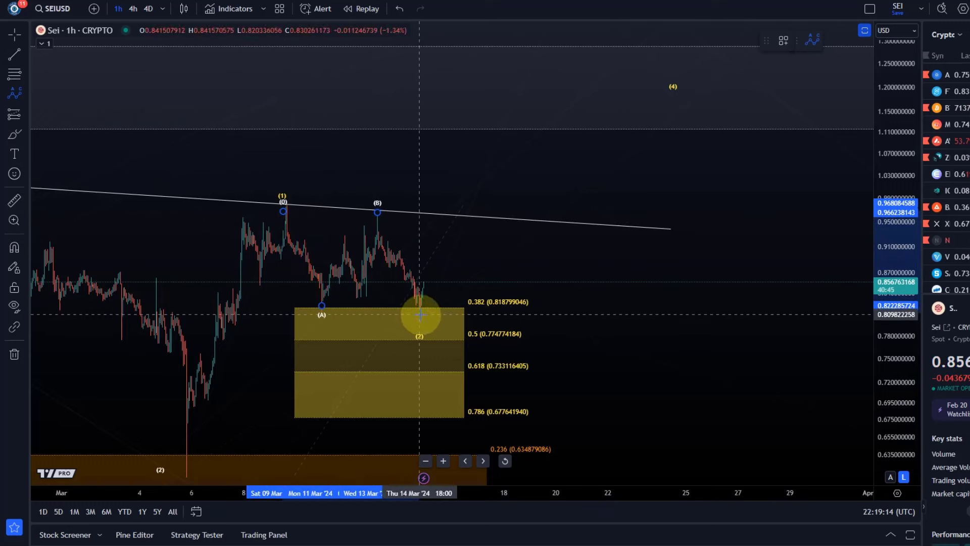
click(423, 322)
drag(420, 346, 425, 362)
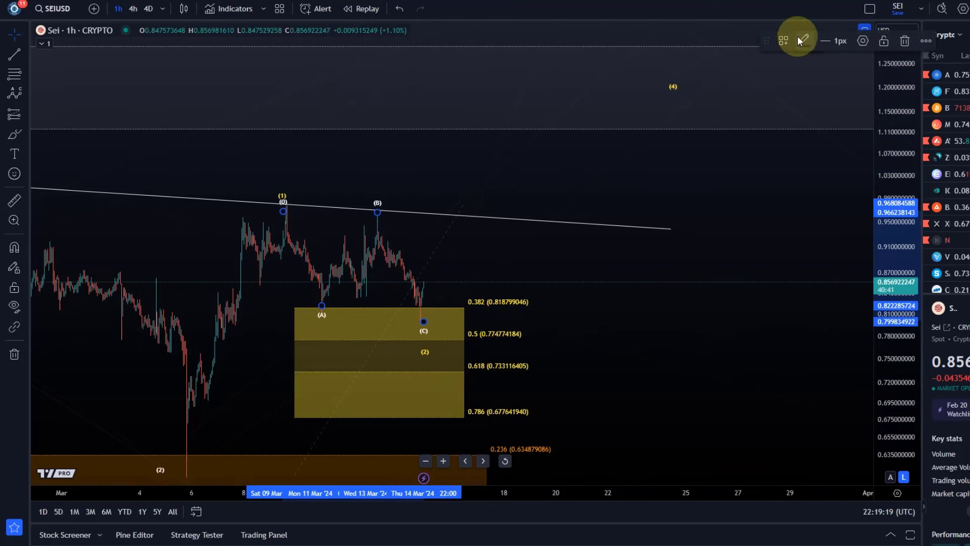
click(804, 41)
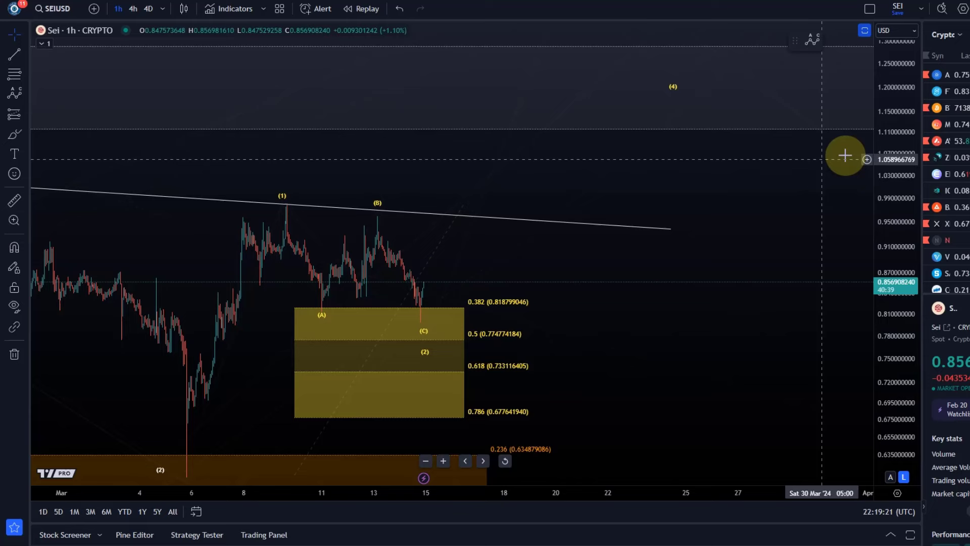
drag(899, 152, 899, 197)
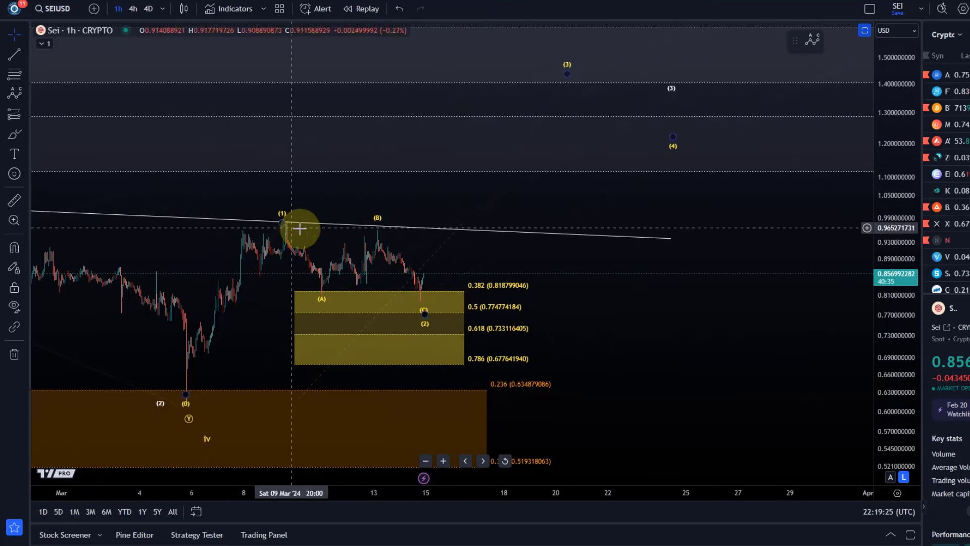
Draw a Trend-Based Fib Extension anchored on the trendline, the (A) low and the trendline past (B)
click(22, 77)
click(51, 87)
click(51, 97)
click(17, 81)
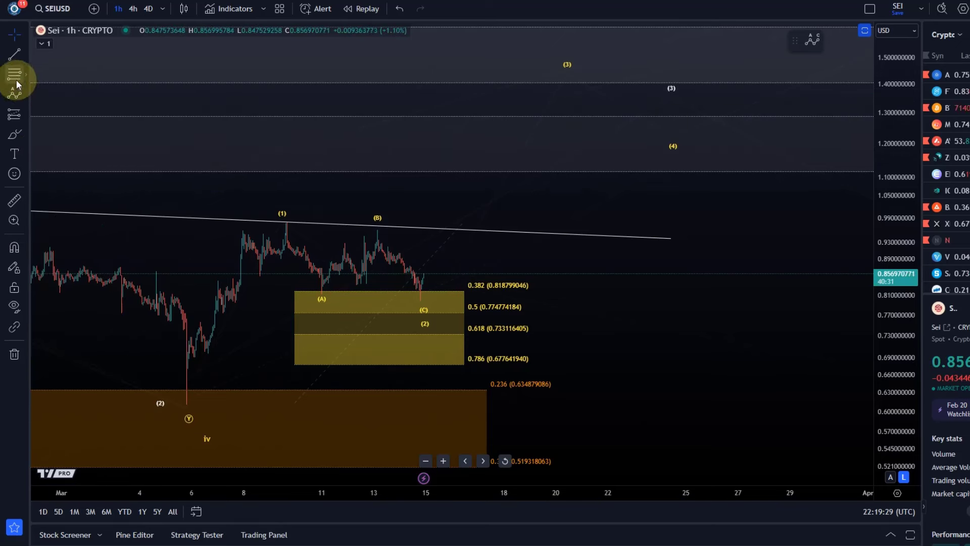
click(26, 81)
click(78, 108)
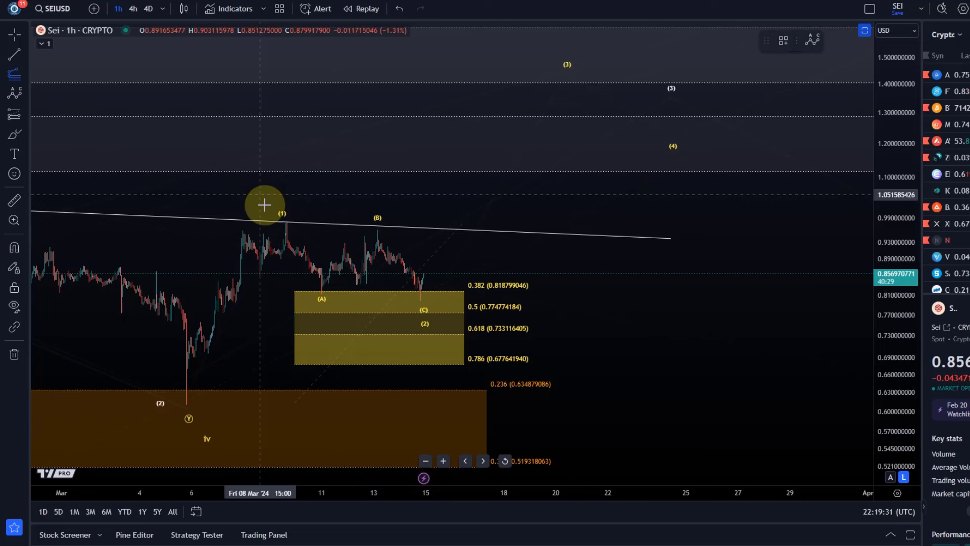
click(306, 222)
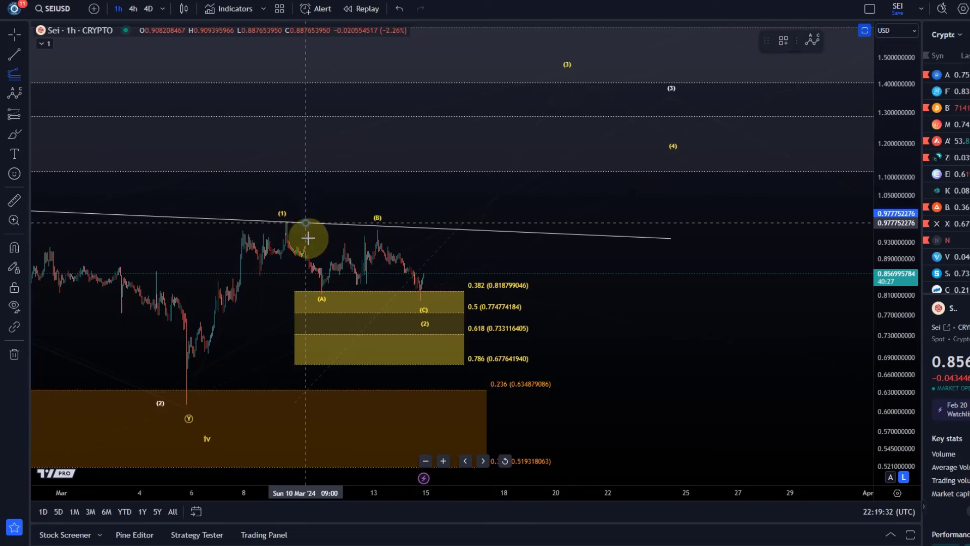
click(313, 294)
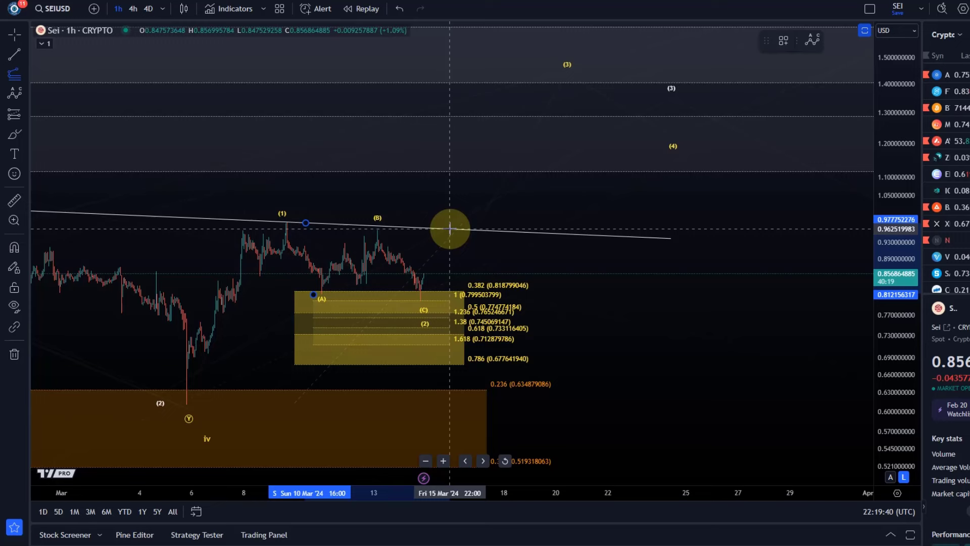
click(450, 229)
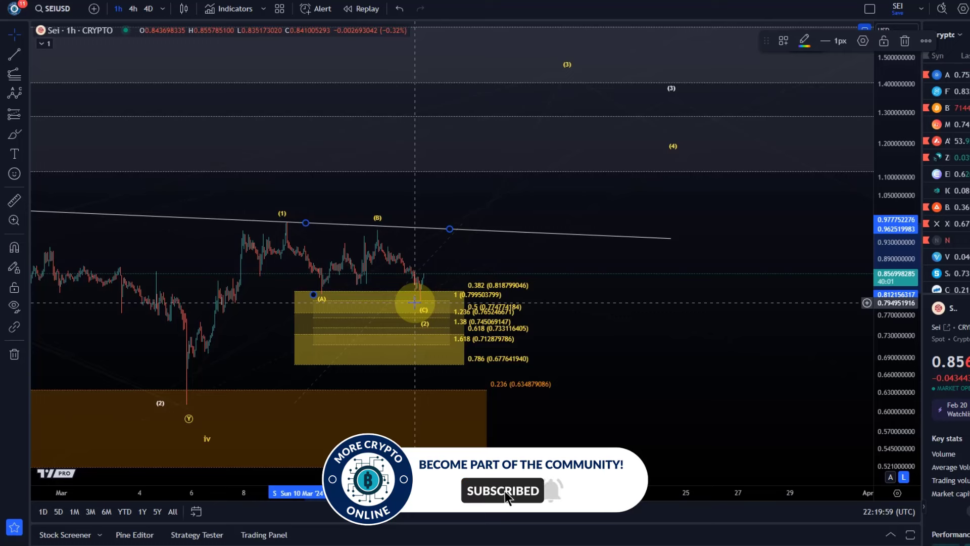
Delete the Fibonacci extension and pan the chart up to reveal the upper Fibonacci targets
key(Delete)
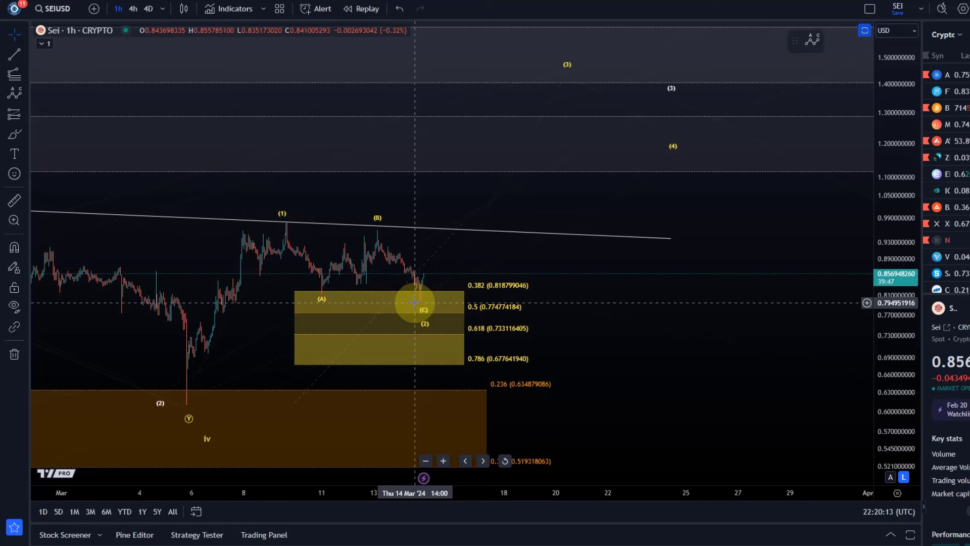
scroll(381, 278, left, 3)
scroll(676, 277, down, 3)
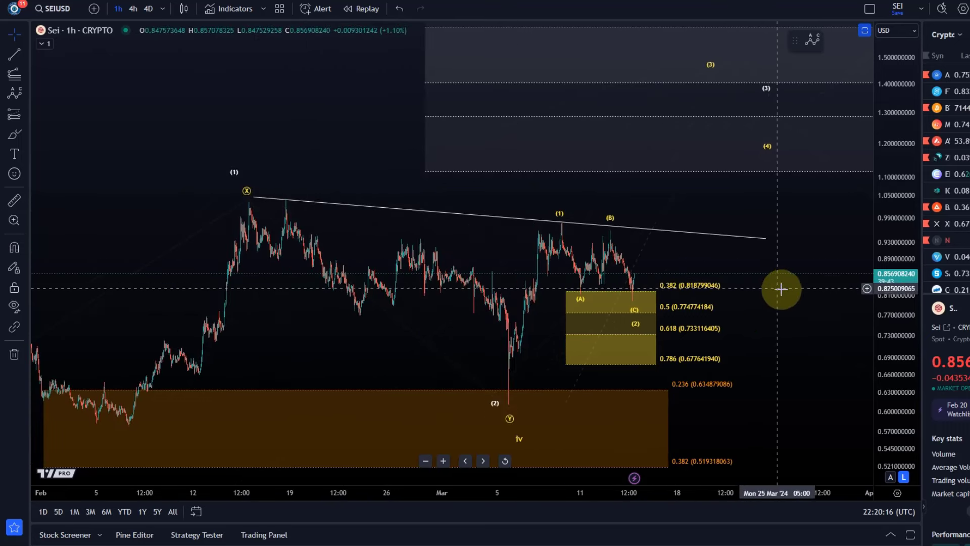
drag(781, 289, 632, 334)
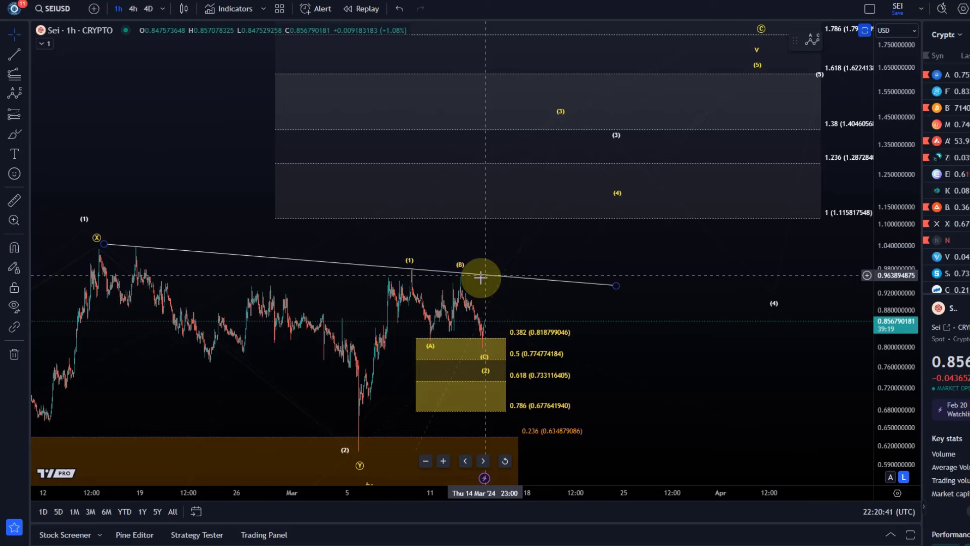
Pan to the extension levels and delete the old Fibonacci extension
right_click(450, 269)
click(451, 272)
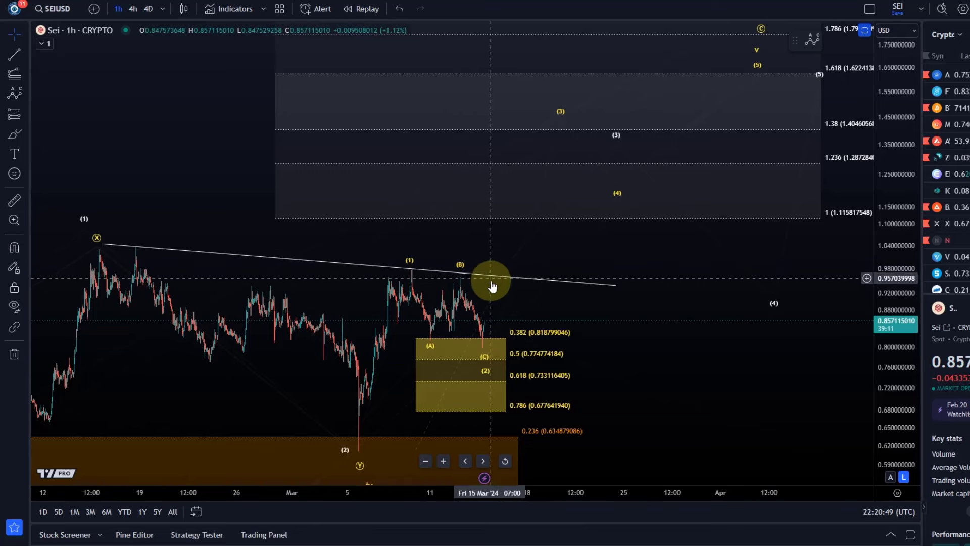
drag(611, 244, 535, 238)
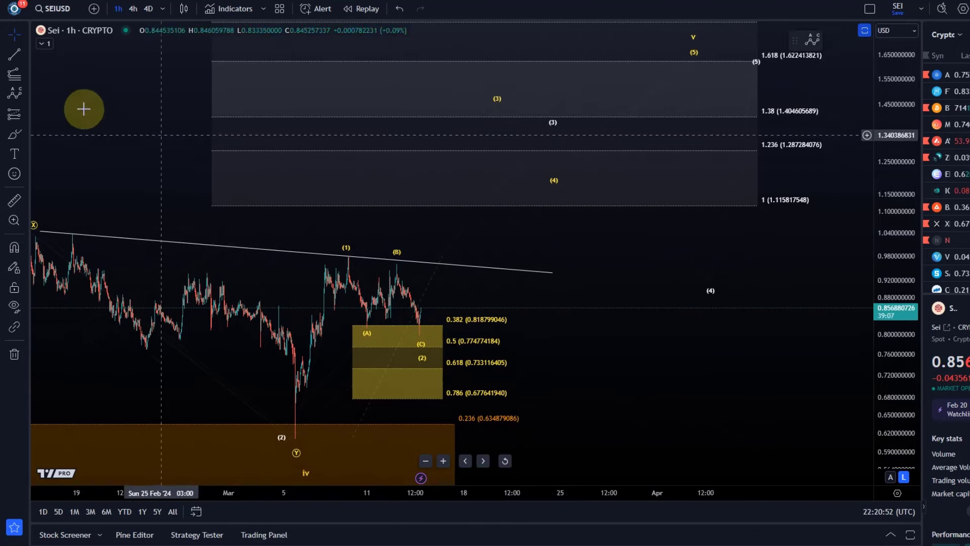
click(796, 145)
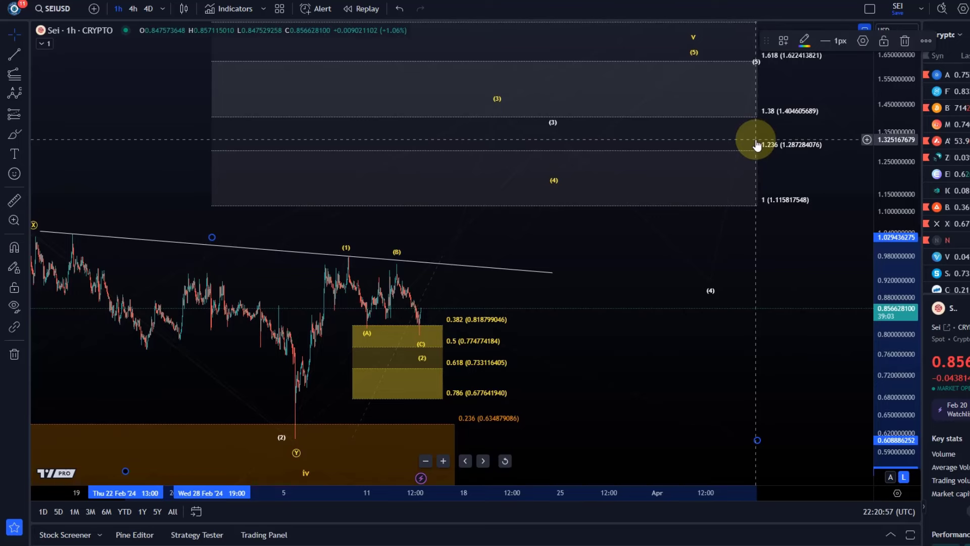
key(Delete)
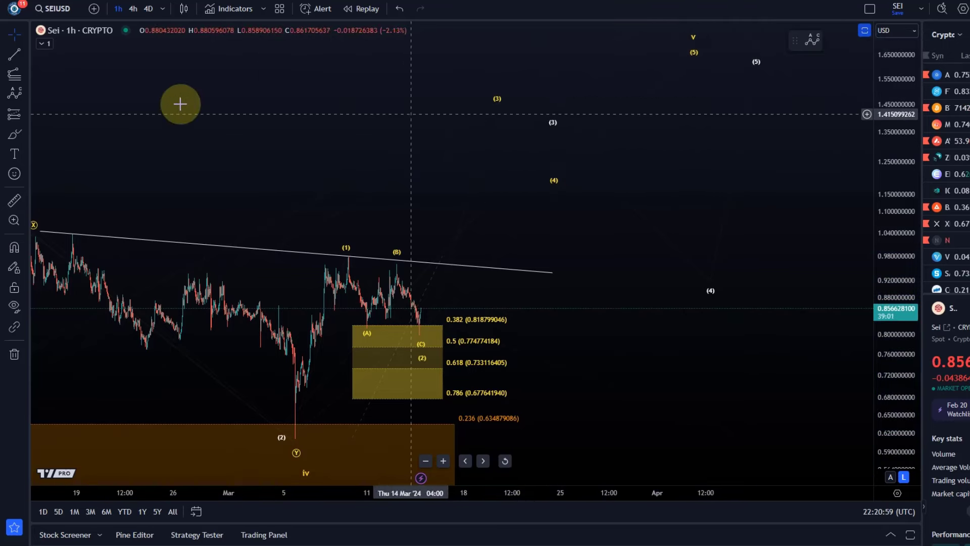
Draw a new Fib extension from the (2) low via (1) to (C), putting wave (3) on 1.236
click(14, 74)
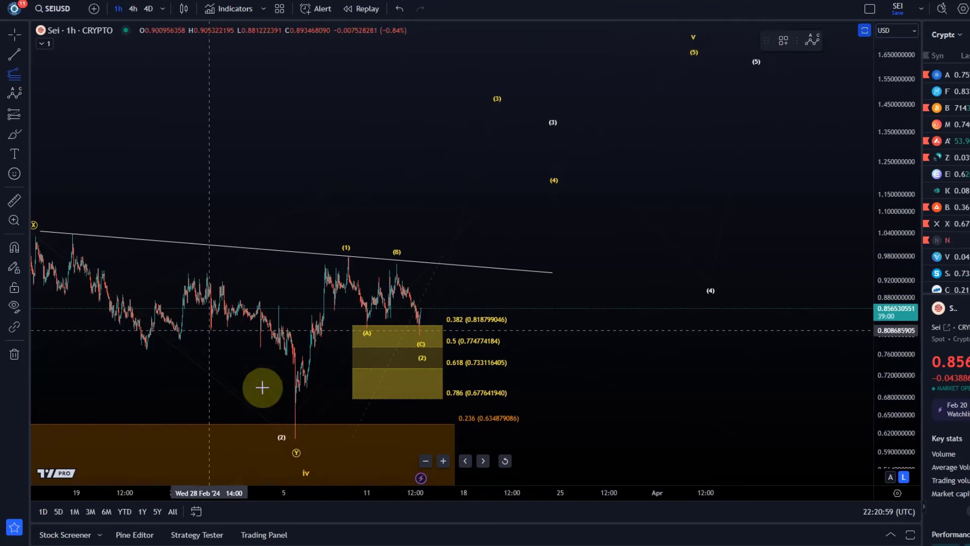
click(330, 437)
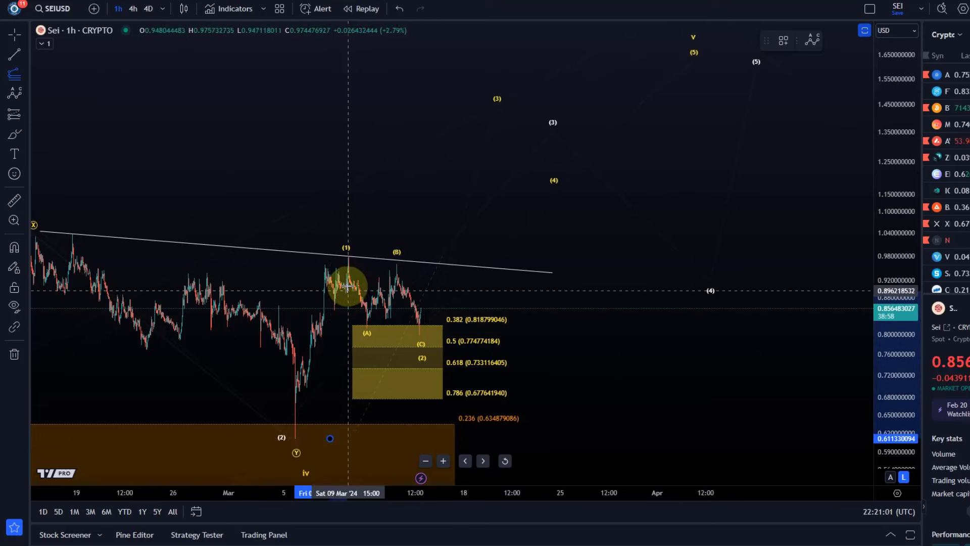
click(369, 255)
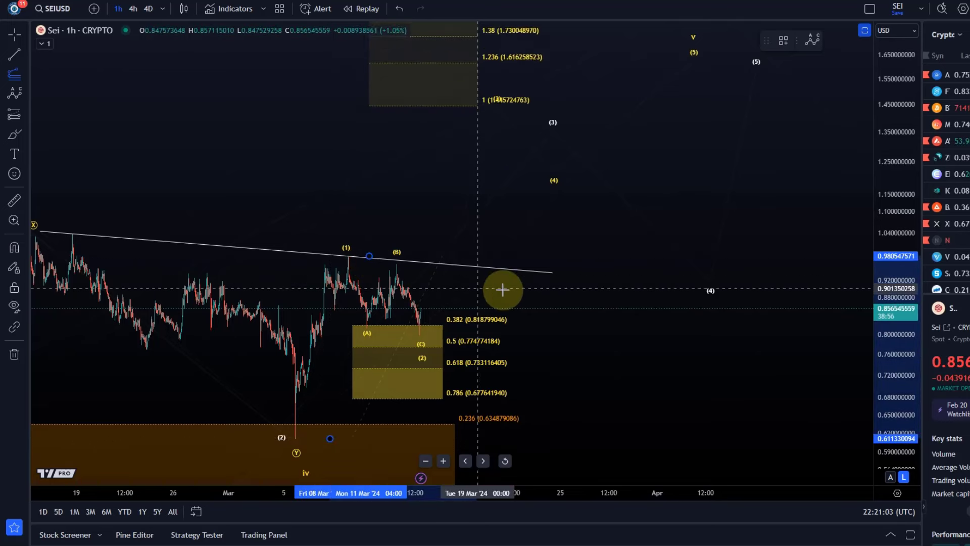
click(571, 336)
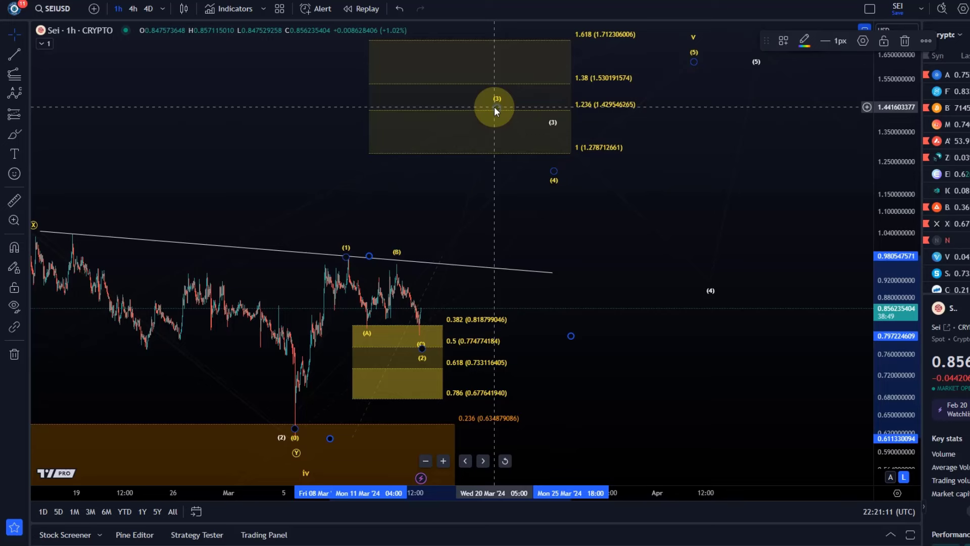
mouse_move(497, 106)
mouse_down()
mouse_move(510, 110)
mouse_move(510, 83)
mouse_move(509, 106)
mouse_up()
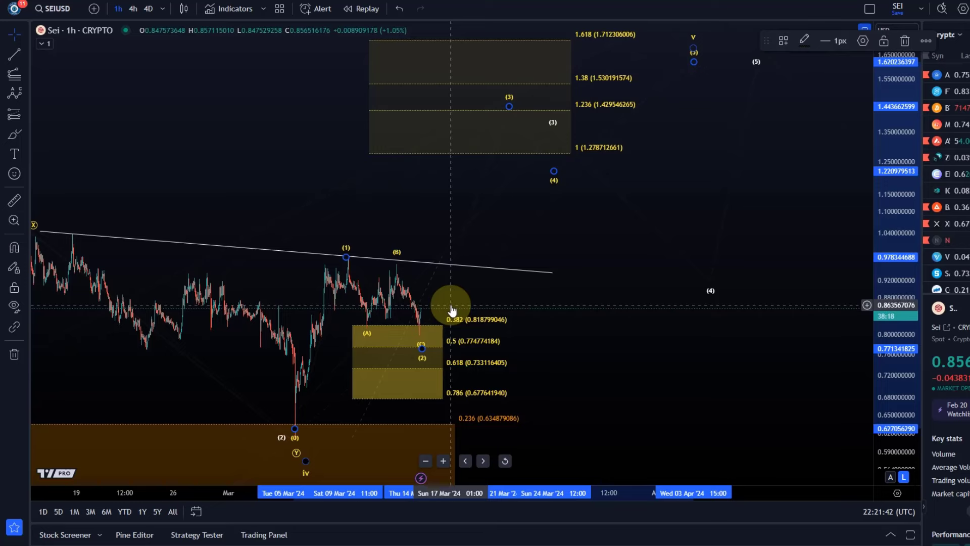
Zoom into the correction and drag the projected impulse wave's points down toward it
drag(452, 309, 433, 325)
scroll(464, 353, down, 3)
drag(463, 353, 717, 307)
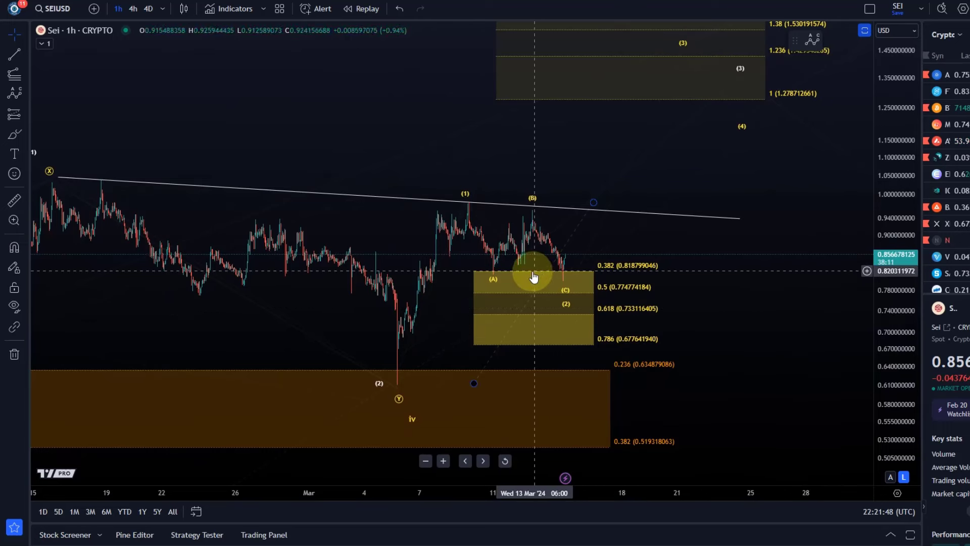
click(464, 201)
mouse_move(574, 287)
mouse_down()
mouse_move(650, 277)
mouse_move(654, 320)
mouse_move(608, 345)
mouse_up()
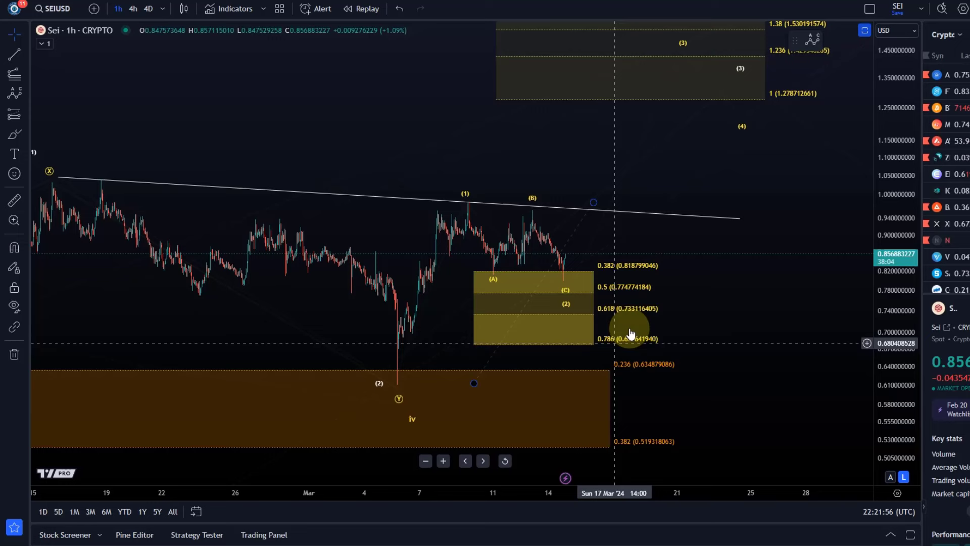
Rescale the view and move the impulse's early point onto the correction low in the orange zone
drag(897, 202, 866, 319)
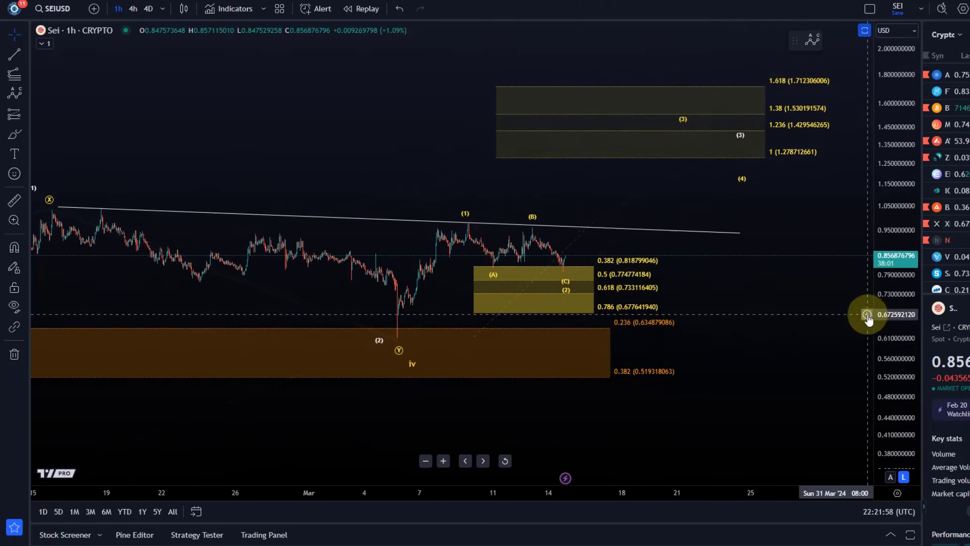
scroll(611, 268, down, 5)
drag(492, 96, 264, 111)
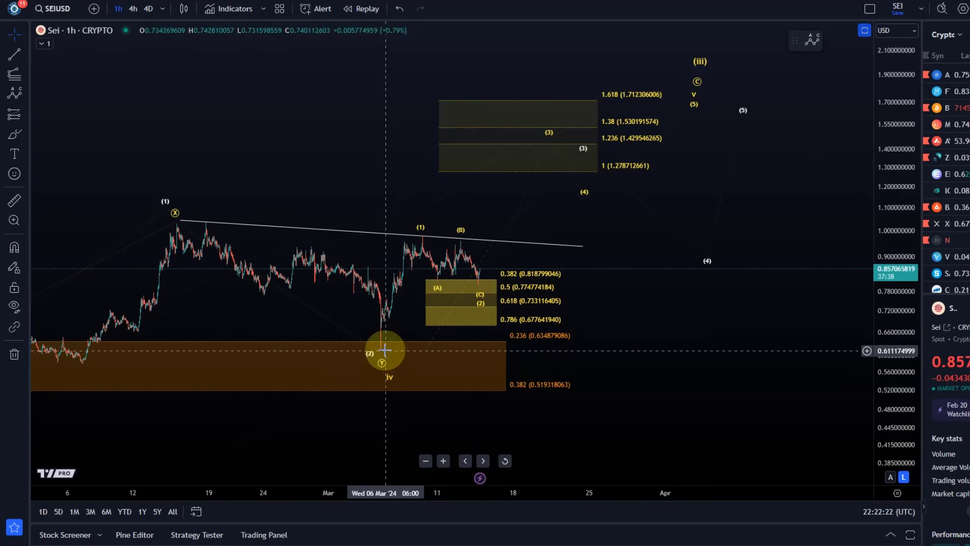
click(380, 345)
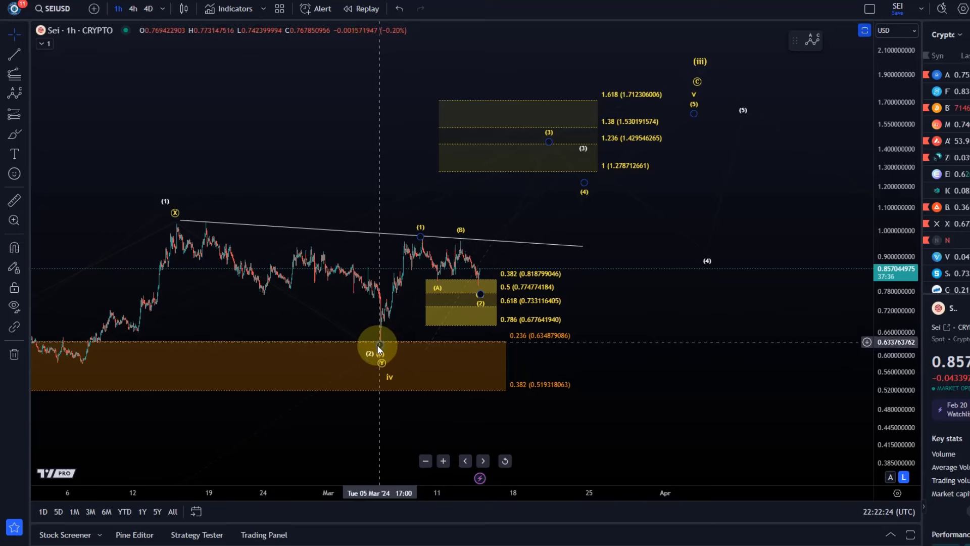
drag(378, 345, 392, 331)
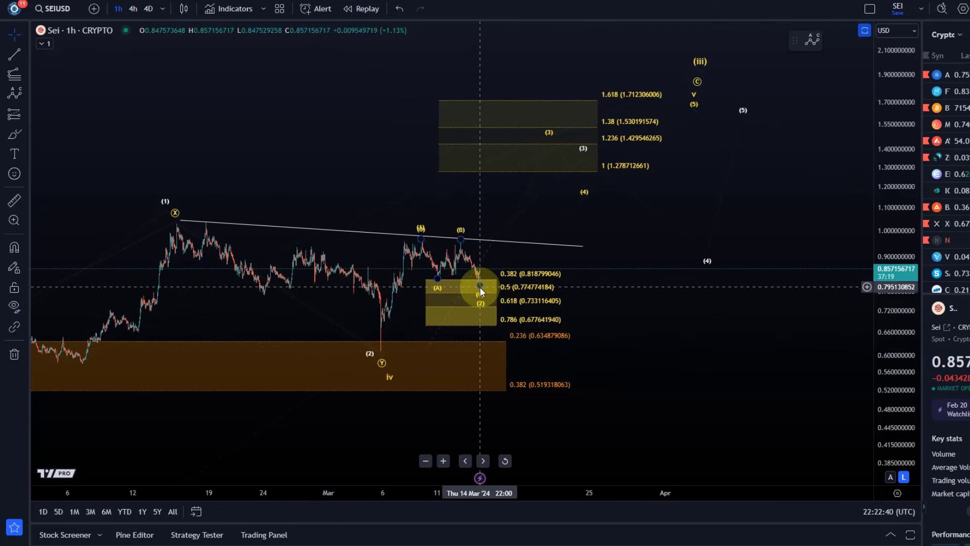
Zoom out the time axis and drag the wave iv anchor onto the Y low in the orange zone
scroll(472, 331, down, 2)
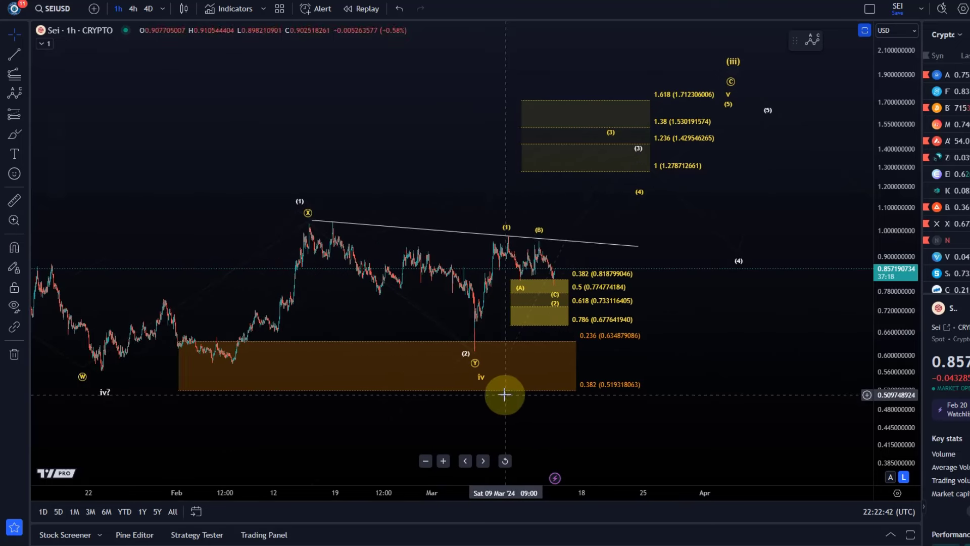
mouse_move(483, 385)
mouse_down()
mouse_move(567, 368)
mouse_move(472, 373)
mouse_move(559, 364)
mouse_move(565, 379)
mouse_move(450, 381)
mouse_move(475, 369)
mouse_up()
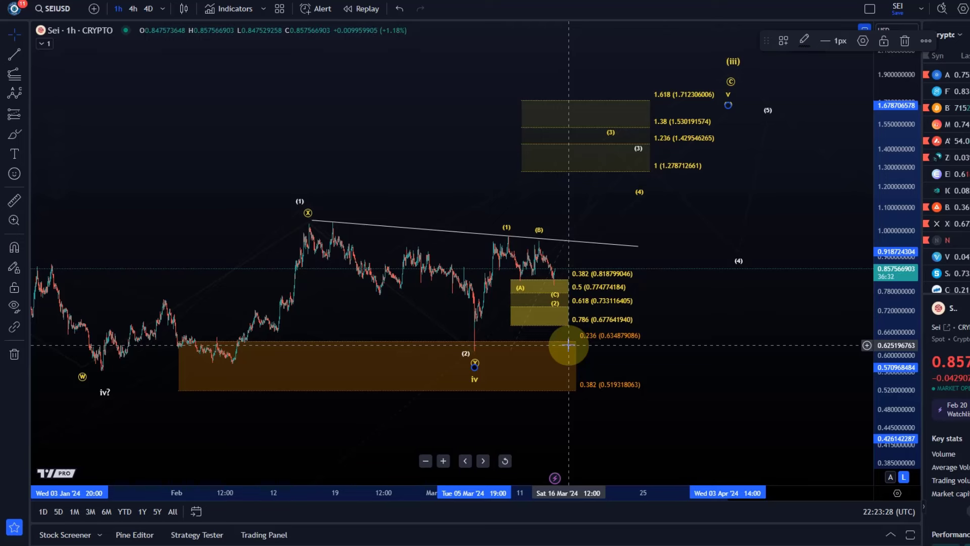
Bring the Dec '23–Jan '24 bars with waves i and iii into view
click(466, 457)
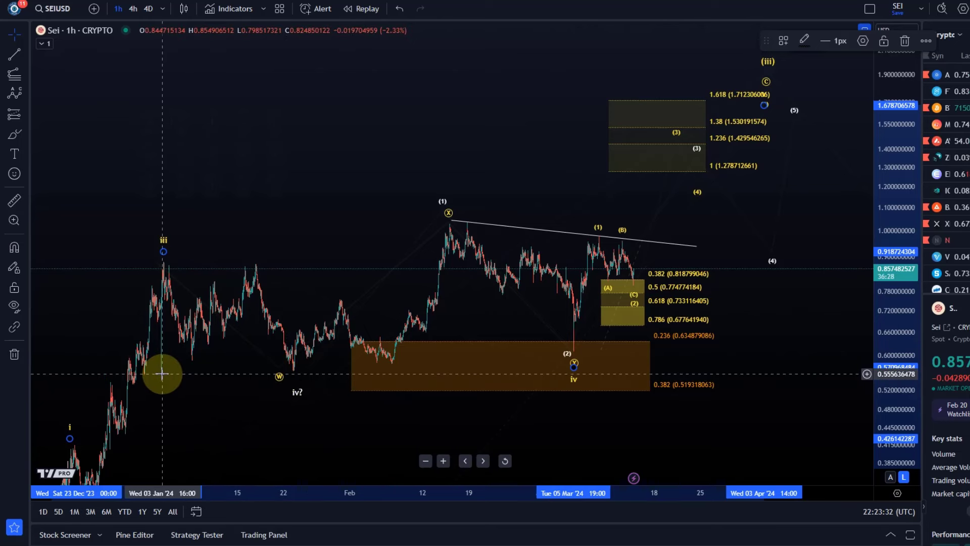